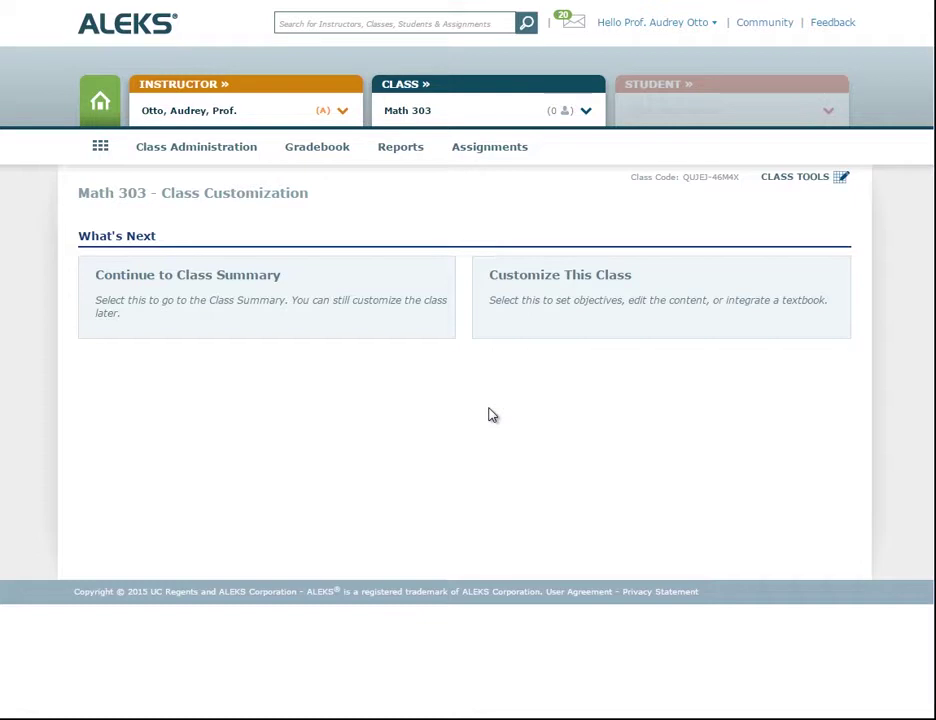
# - Open the customization of this class and integrate the textbook Miller/O'Neill/Hyde: Intermediate Algebra (2015), 3rd Ed. (McGraw-Hill, Paperback) - ALEKS 360
pyautogui.click(603, 318)
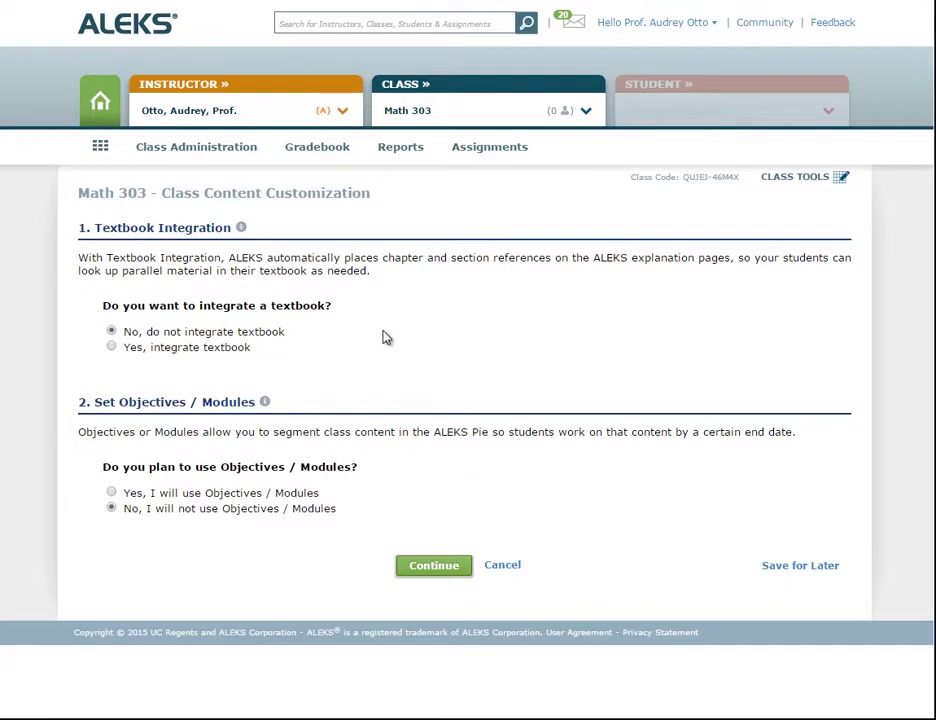
pyautogui.click(114, 346)
pyautogui.click(350, 397)
pyautogui.scroll(-3, 366, 520)
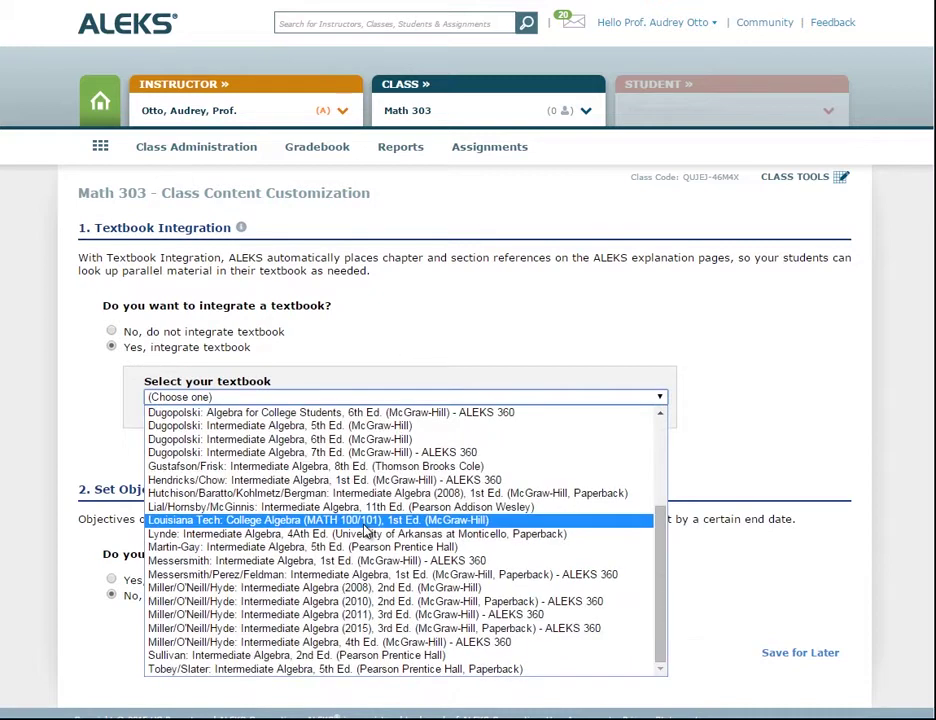
pyautogui.click(322, 628)
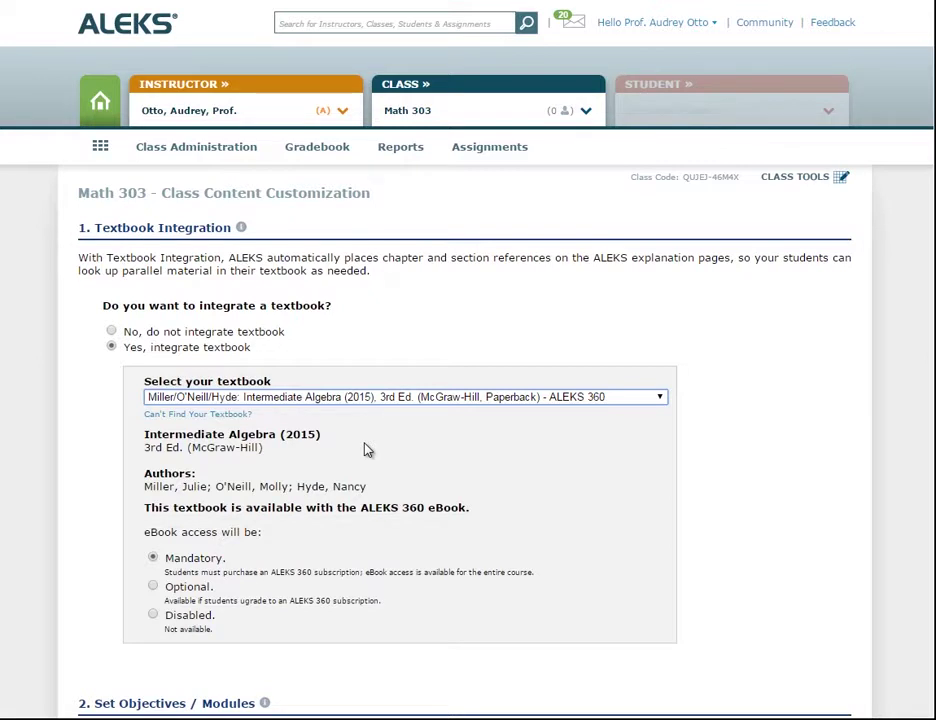
# - Enable Objectives / Modules, keeping chapter-based objectives with optional custom objectives and individual end dates, and continue to the objectives list
pyautogui.scroll(-3, 365, 448)
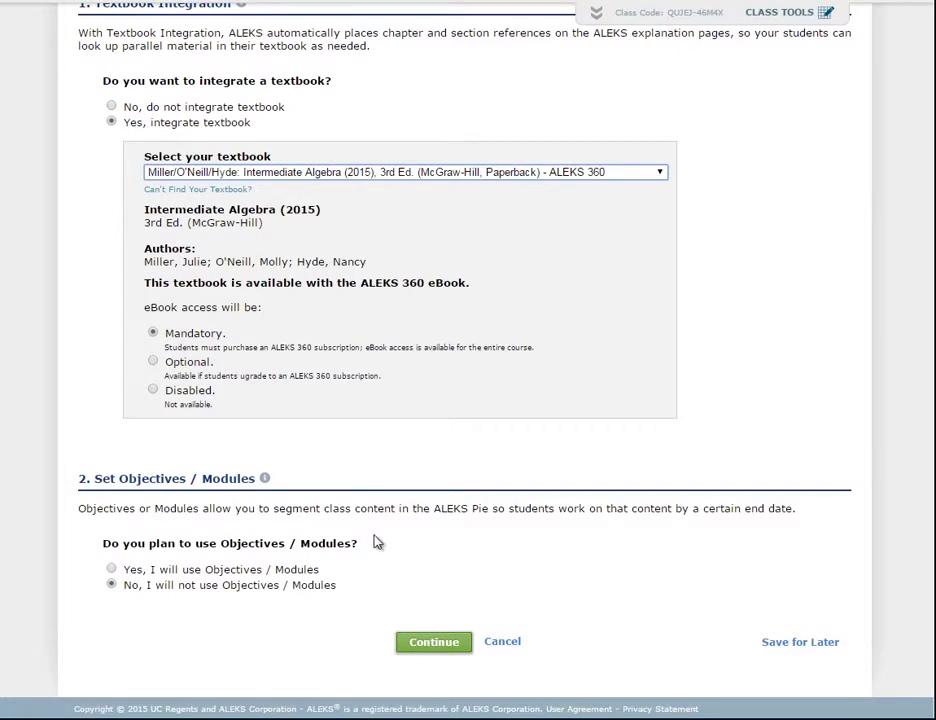
pyautogui.click(111, 569)
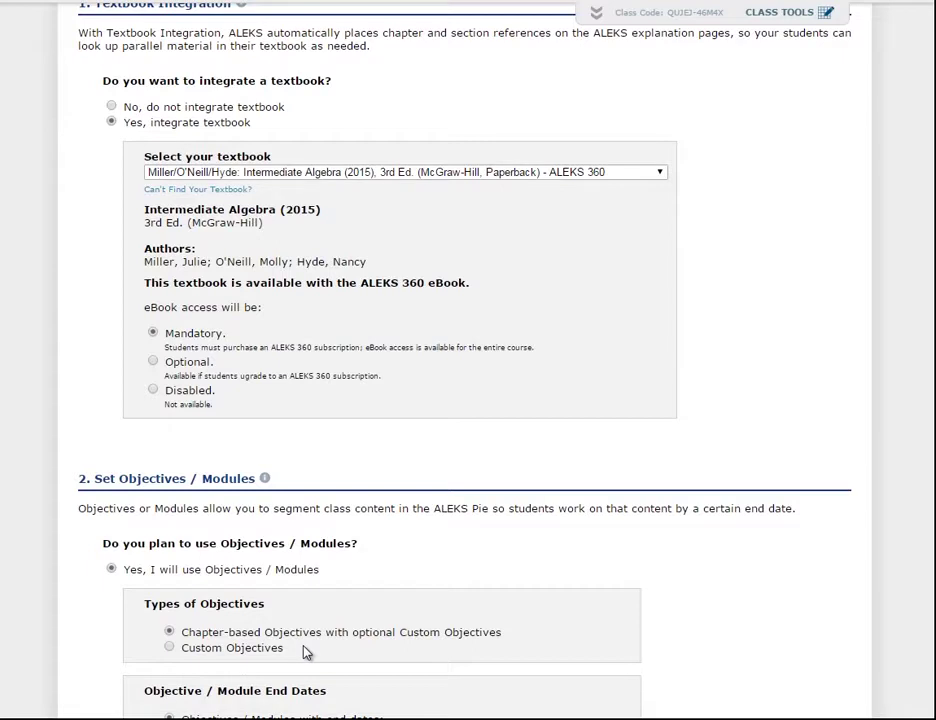
pyautogui.moveTo(268, 656); pyautogui.dragTo(181, 648)
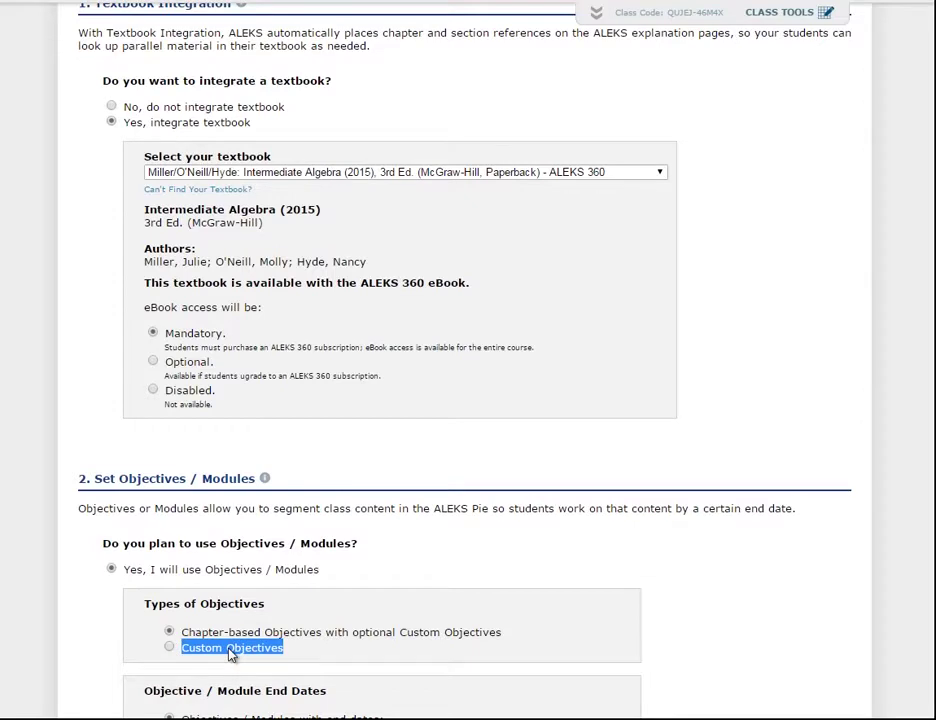
pyautogui.scroll(-2, 231, 655)
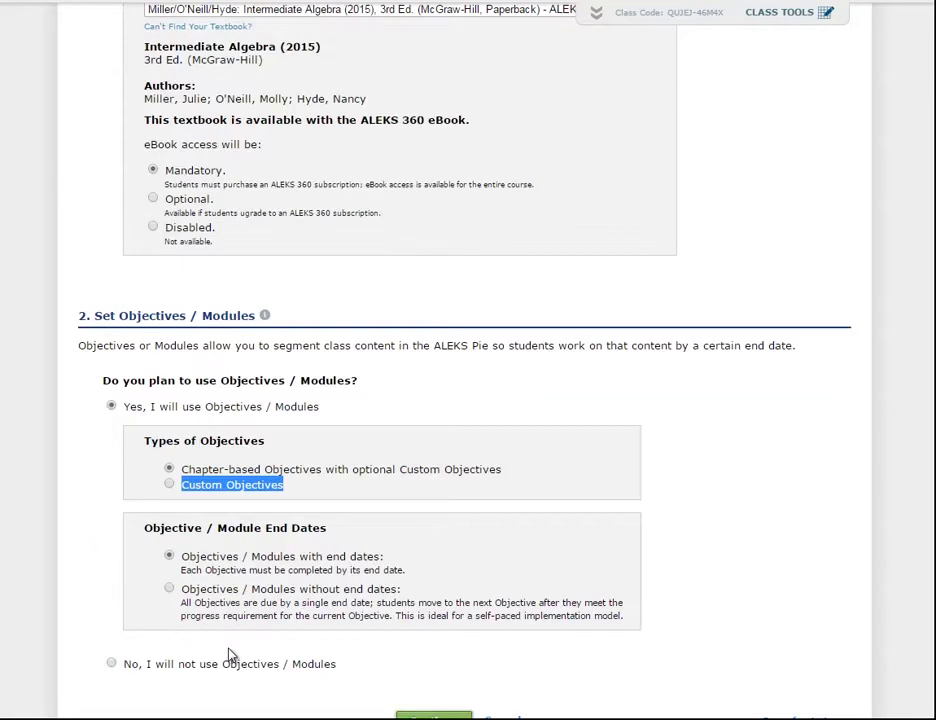
pyautogui.click(355, 548)
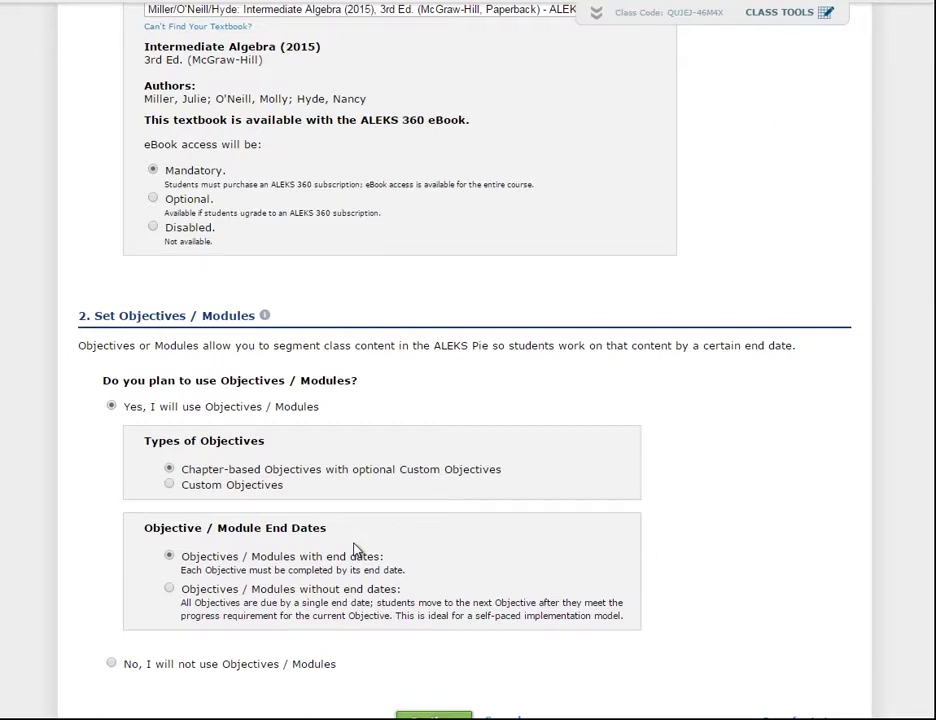
pyautogui.moveTo(386, 558); pyautogui.dragTo(185, 562)
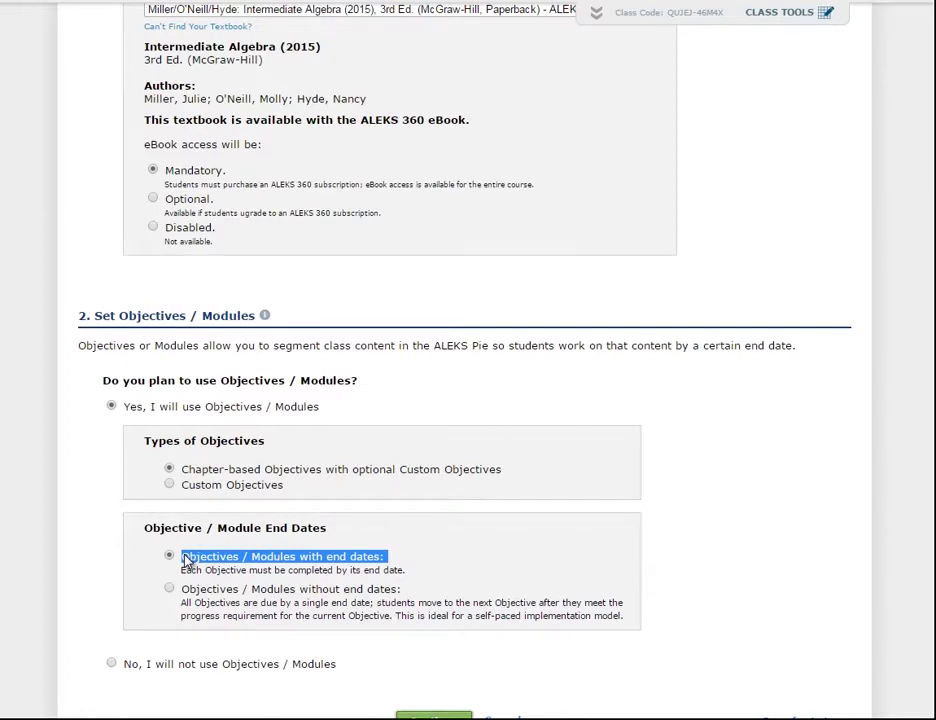
pyautogui.moveTo(404, 590); pyautogui.dragTo(184, 592)
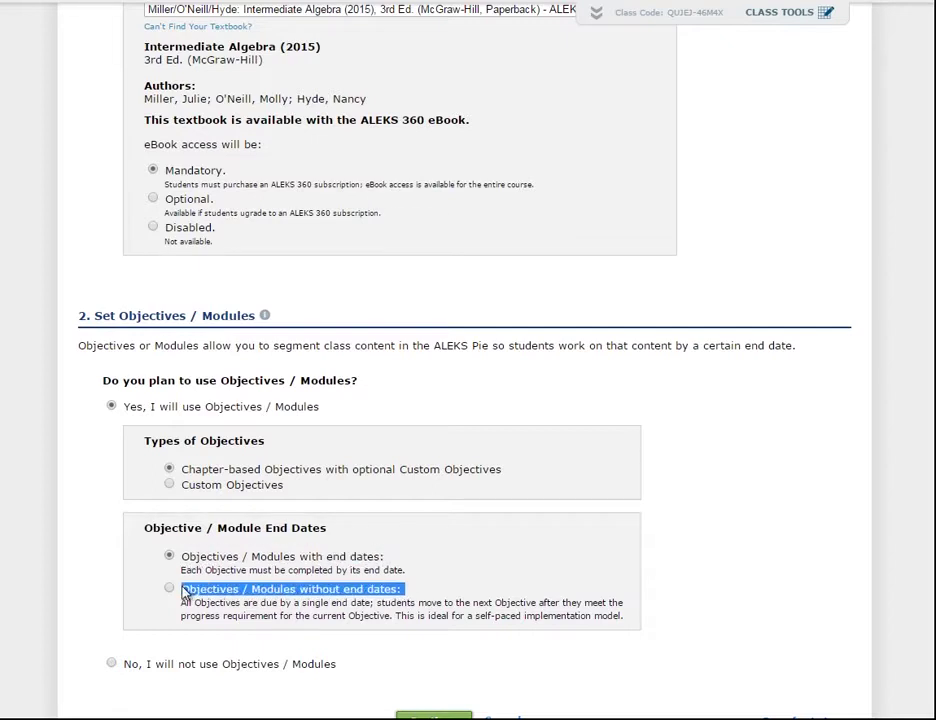
pyautogui.moveTo(184, 592); pyautogui.dragTo(185, 593)
pyautogui.click(286, 488)
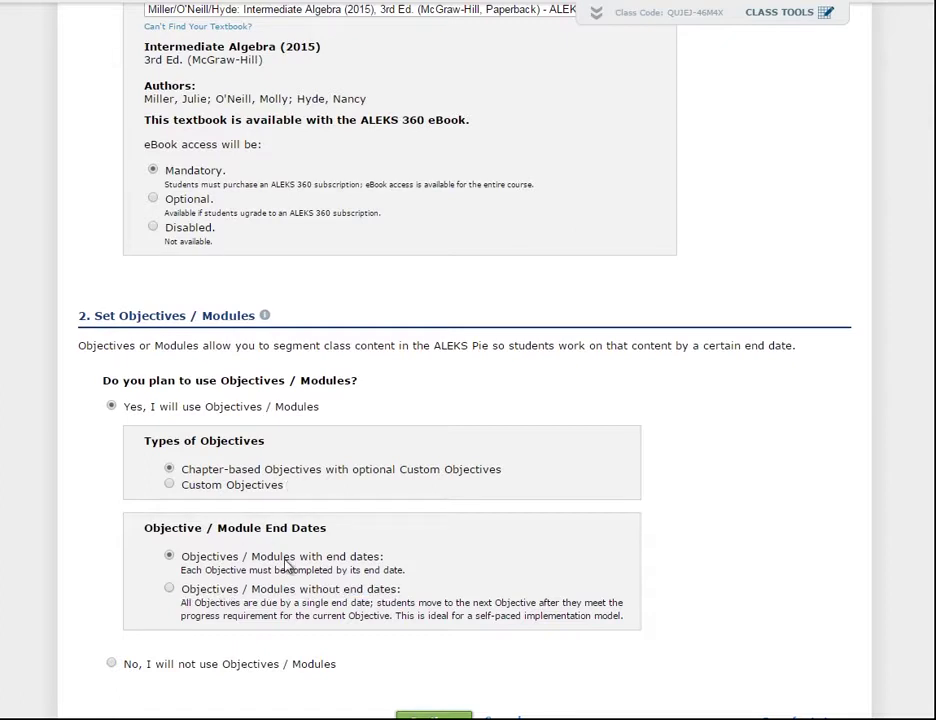
pyautogui.click(431, 716)
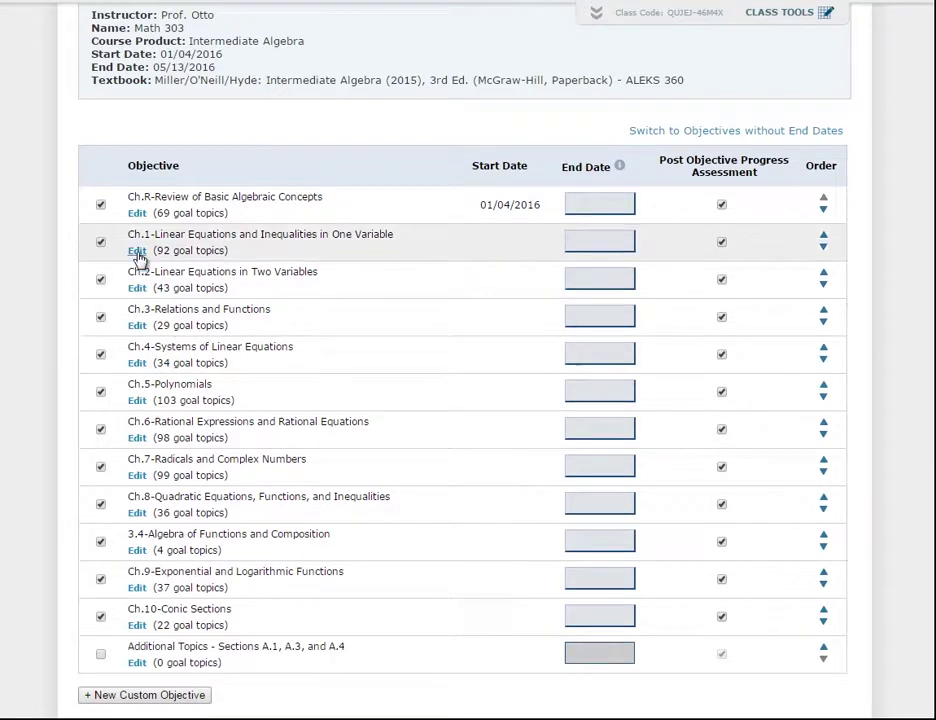
# - Try removing the Section 1.1 topics on the multiplicative property of equality with fractions and with integers from the Ch.1 objective
pyautogui.click(137, 250)
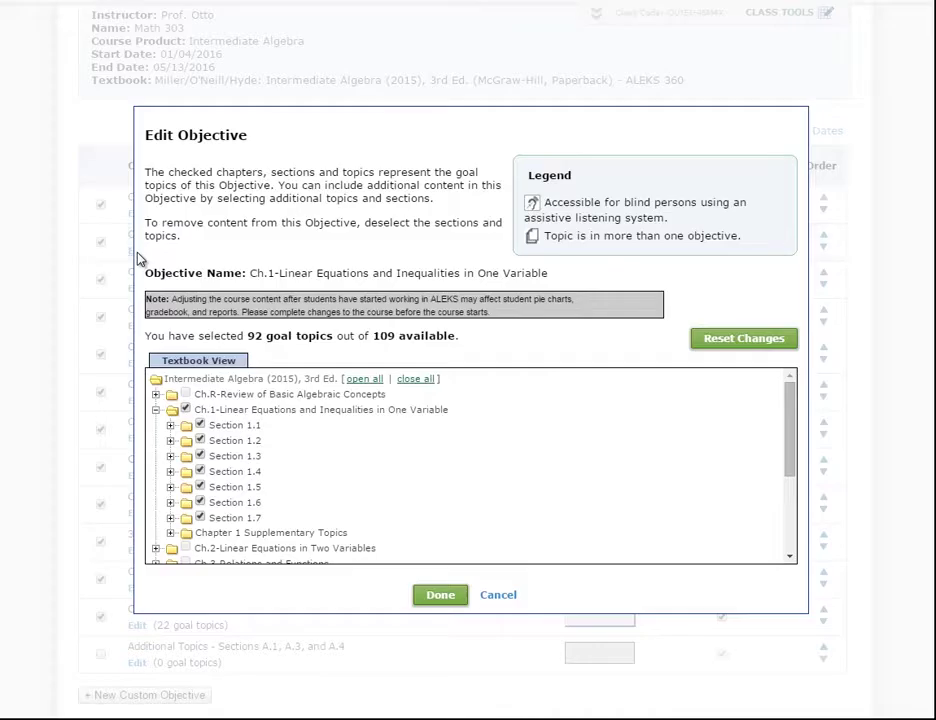
pyautogui.click(170, 426)
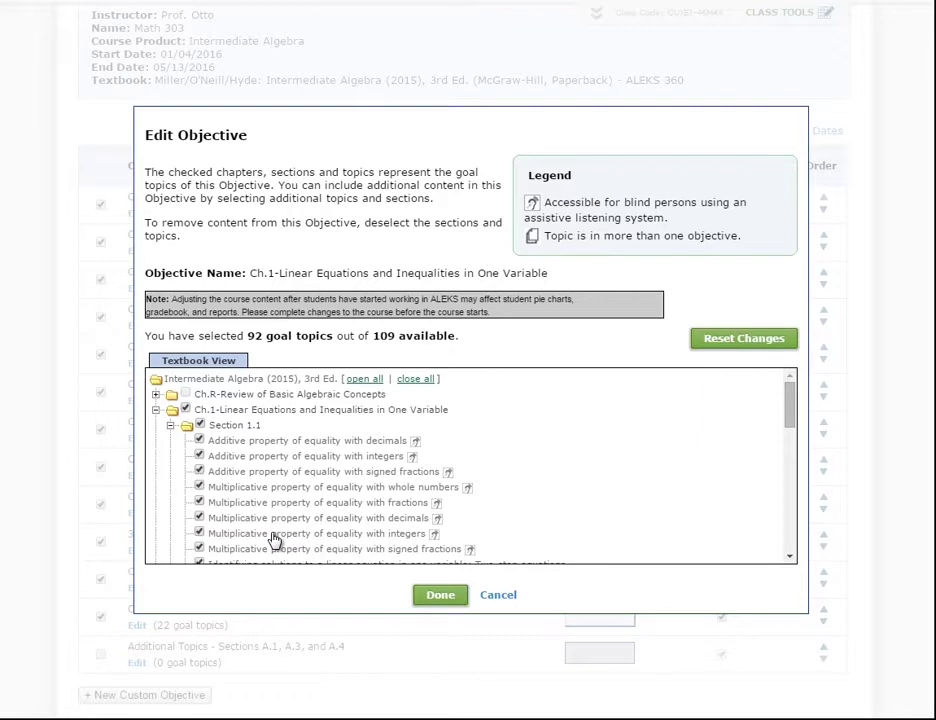
pyautogui.click(199, 502)
pyautogui.click(199, 534)
pyautogui.click(253, 518)
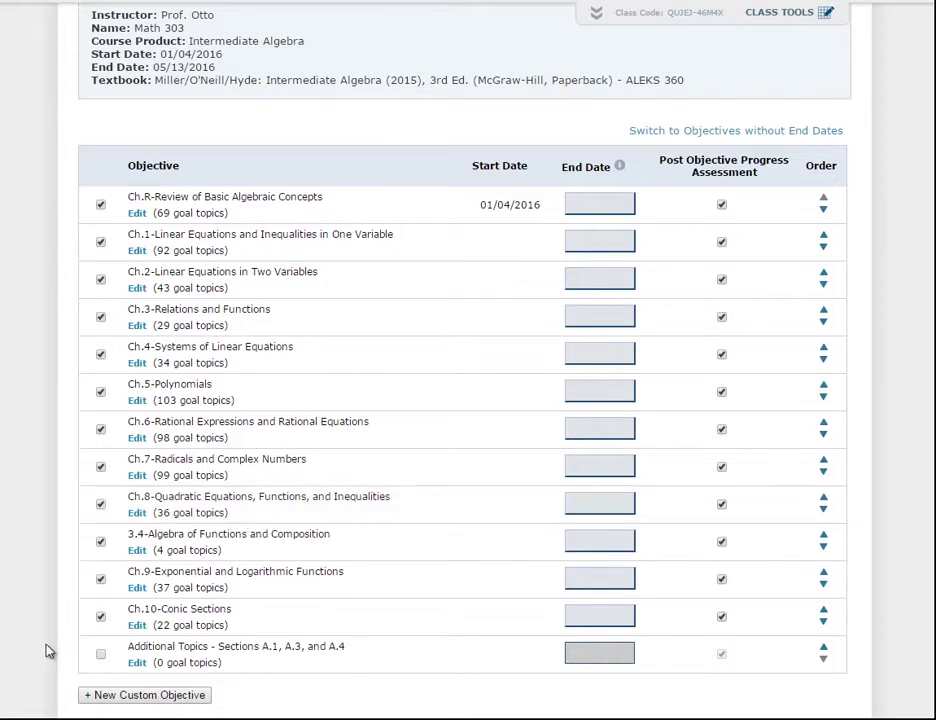
# - Create a custom objective named Custom Objective #1 containing the first four topics of Section 1.1 in Chapter 1
pyautogui.click(137, 695)
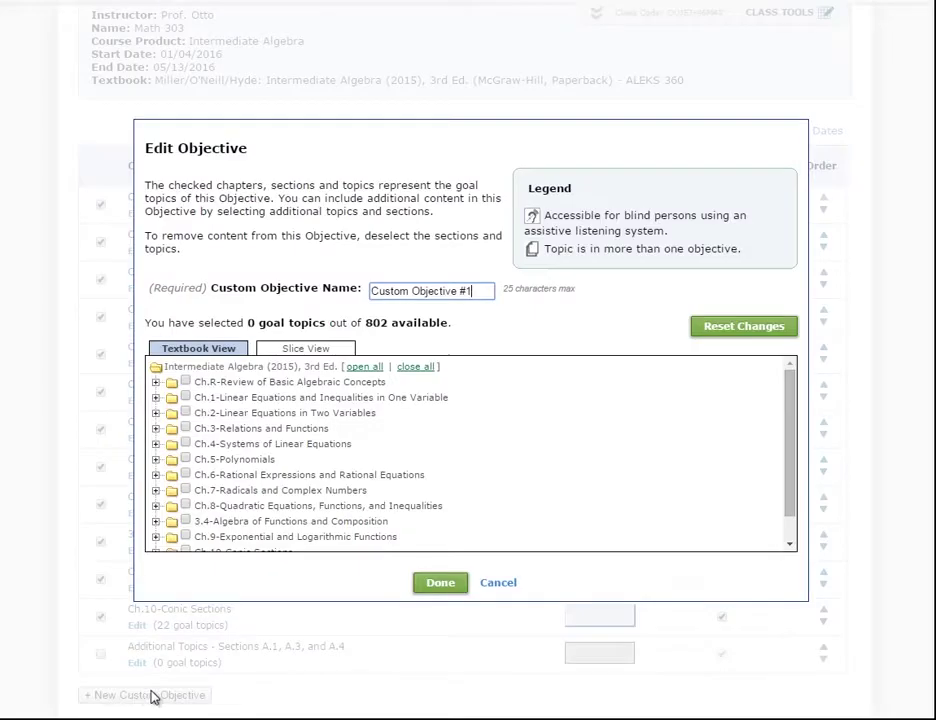
pyautogui.moveTo(474, 291); pyautogui.dragTo(366, 291)
pyautogui.click(156, 398)
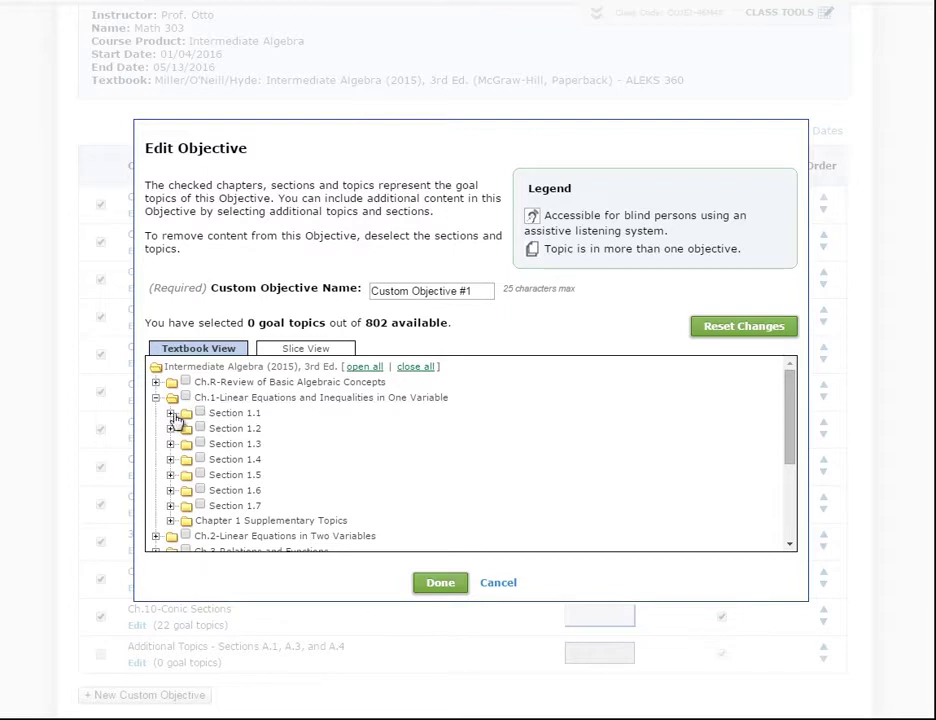
pyautogui.click(171, 413)
pyautogui.click(200, 429)
pyautogui.click(200, 444)
pyautogui.click(200, 459)
pyautogui.click(200, 474)
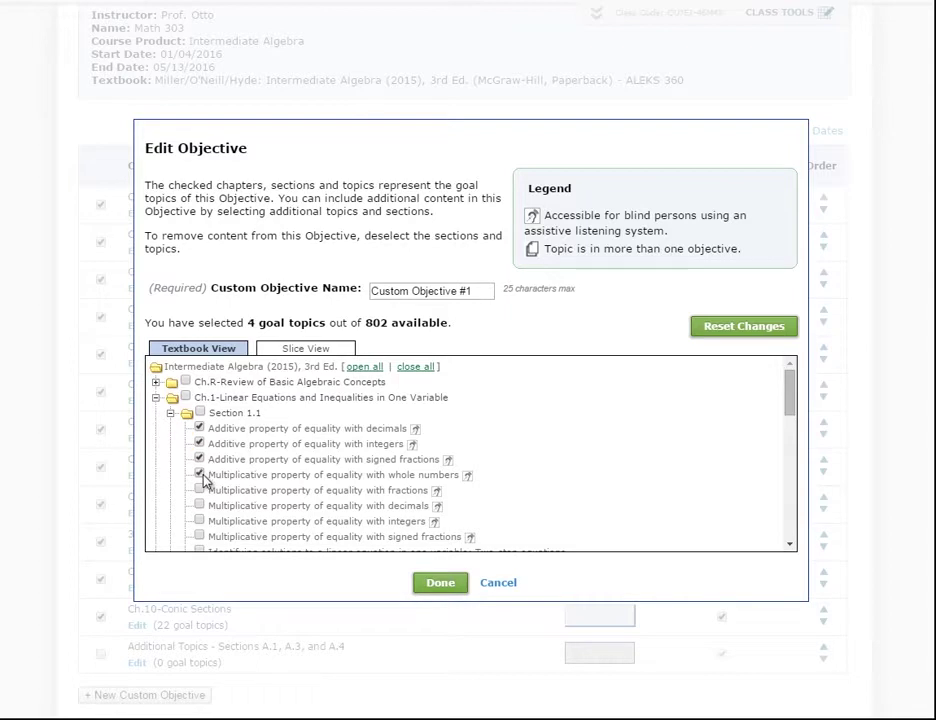
pyautogui.click(442, 586)
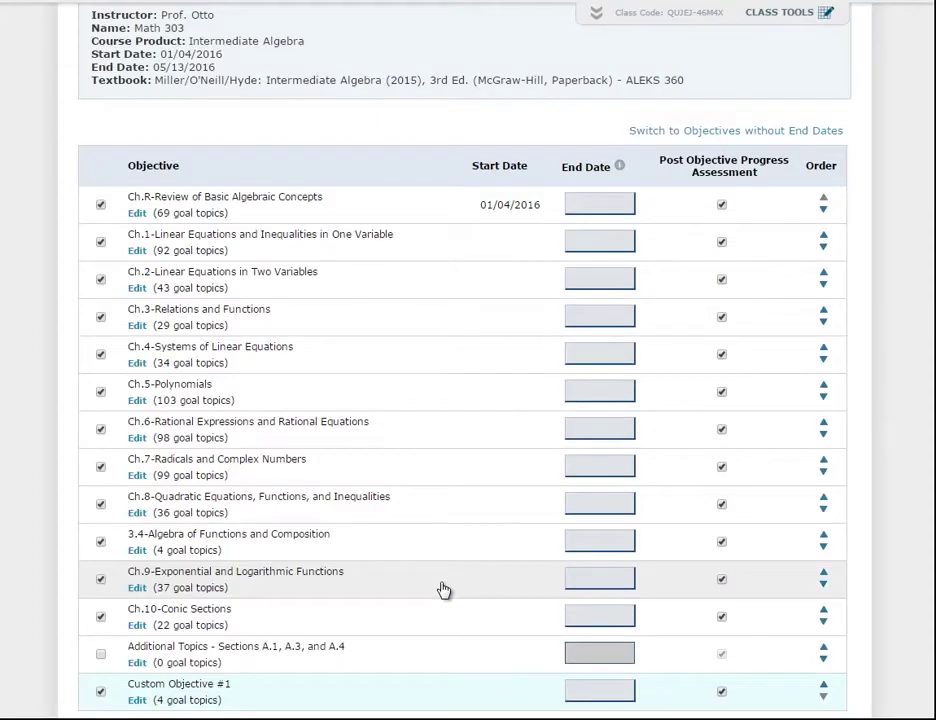
# - Reorder the list so Ch.6 precedes Ch.5 and Custom Objective #1 precedes Ch.8, and exclude Ch.10-Conic Sections
pyautogui.scroll(-1, 443, 590)
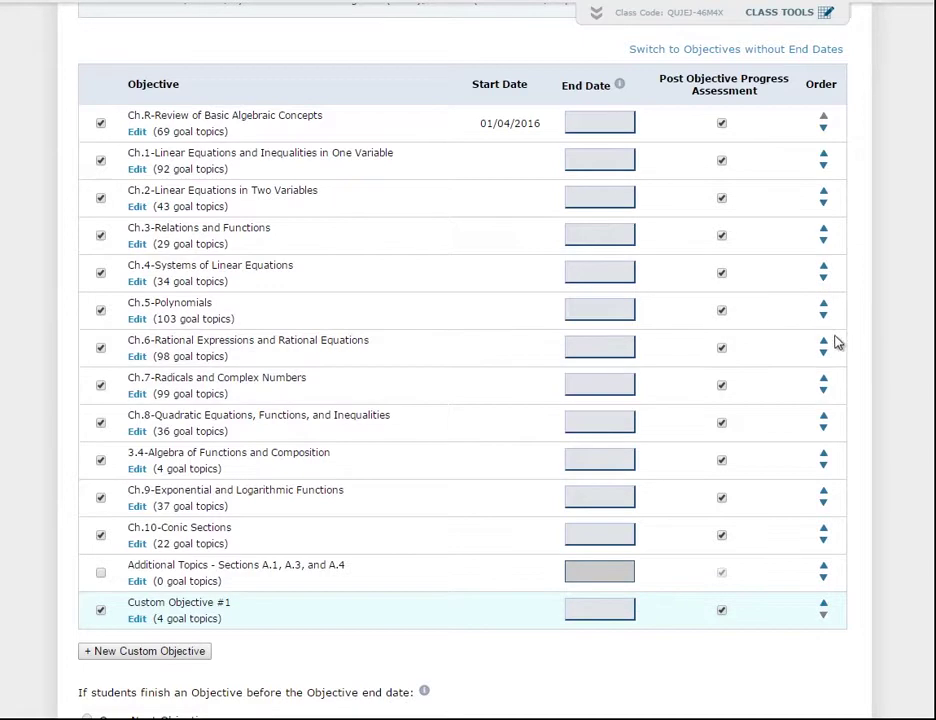
pyautogui.click(824, 342)
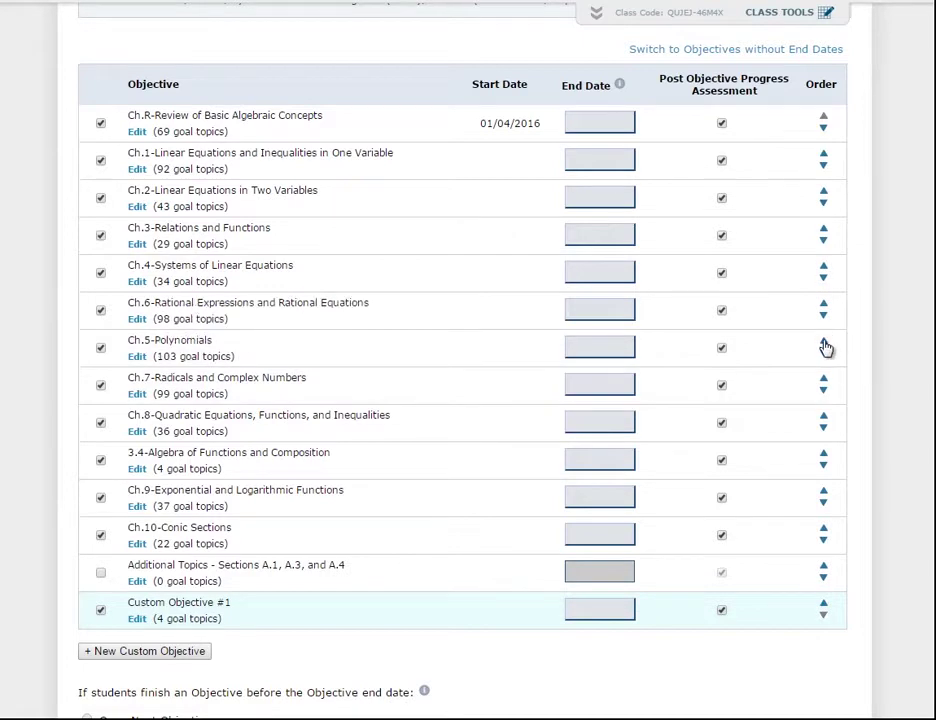
pyautogui.moveTo(299, 620); pyautogui.dragTo(303, 412)
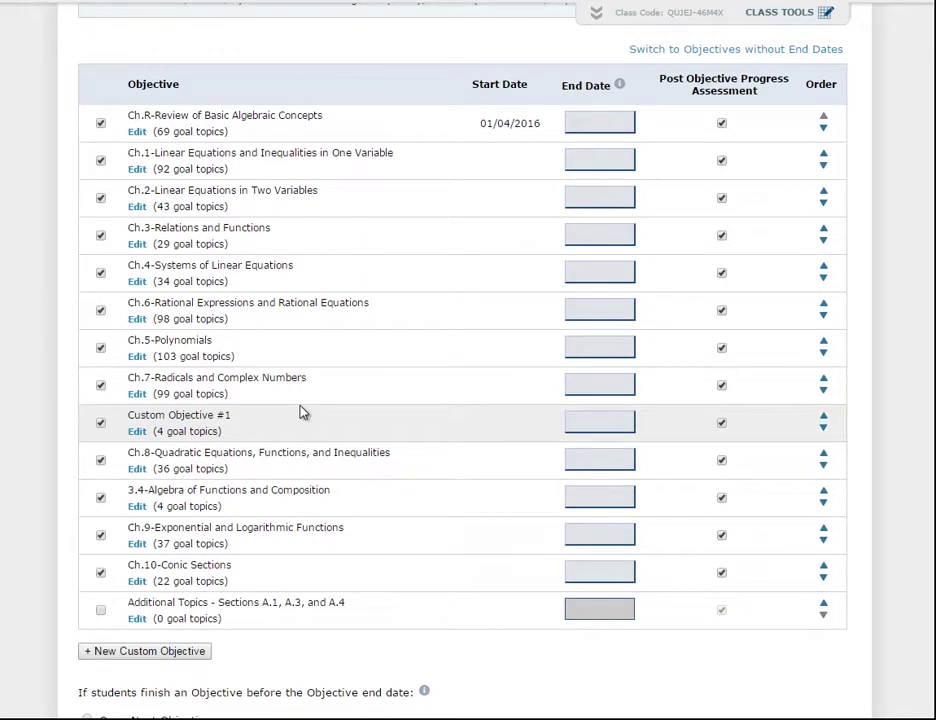
pyautogui.click(100, 573)
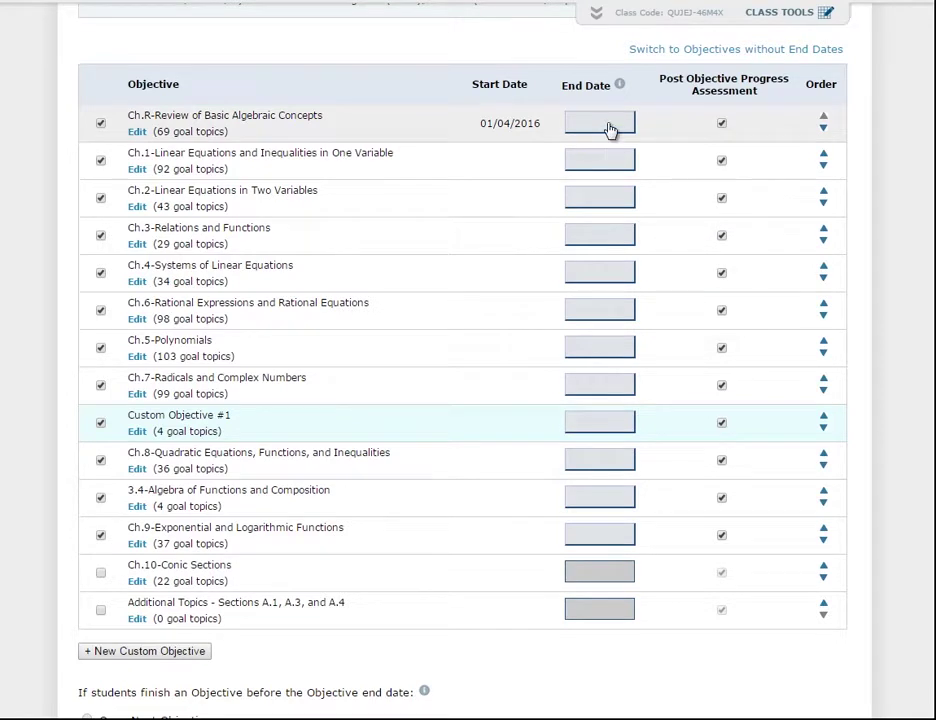
# - Set the objective end dates to 01/08/2016 for Ch.R, 01/15/2016 for Ch.1 and 01/22/2016 for Ch.2
pyautogui.click(610, 130)
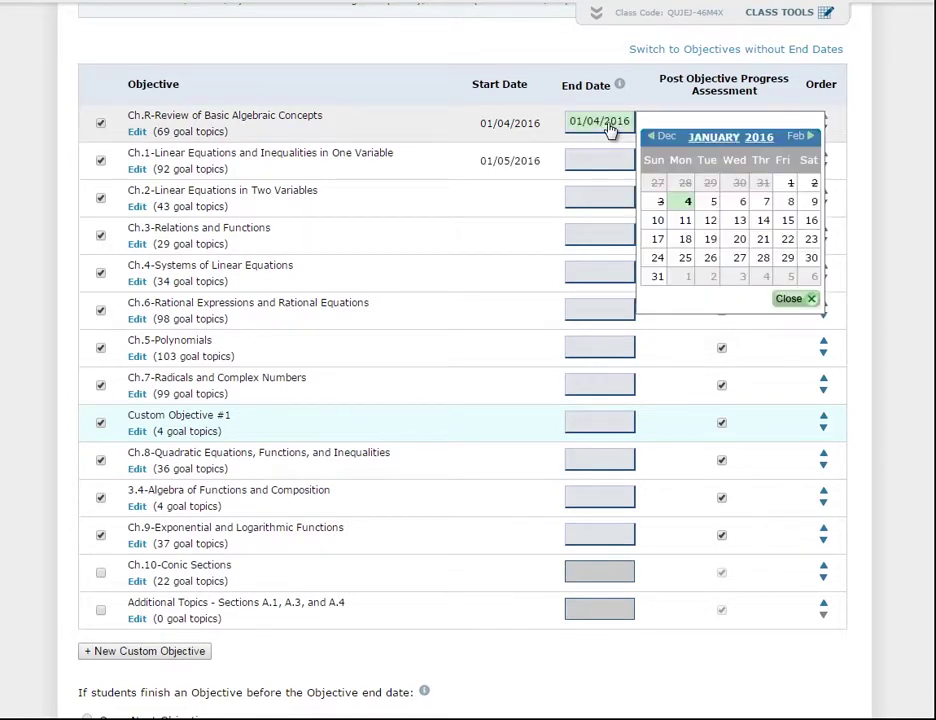
pyautogui.click(790, 202)
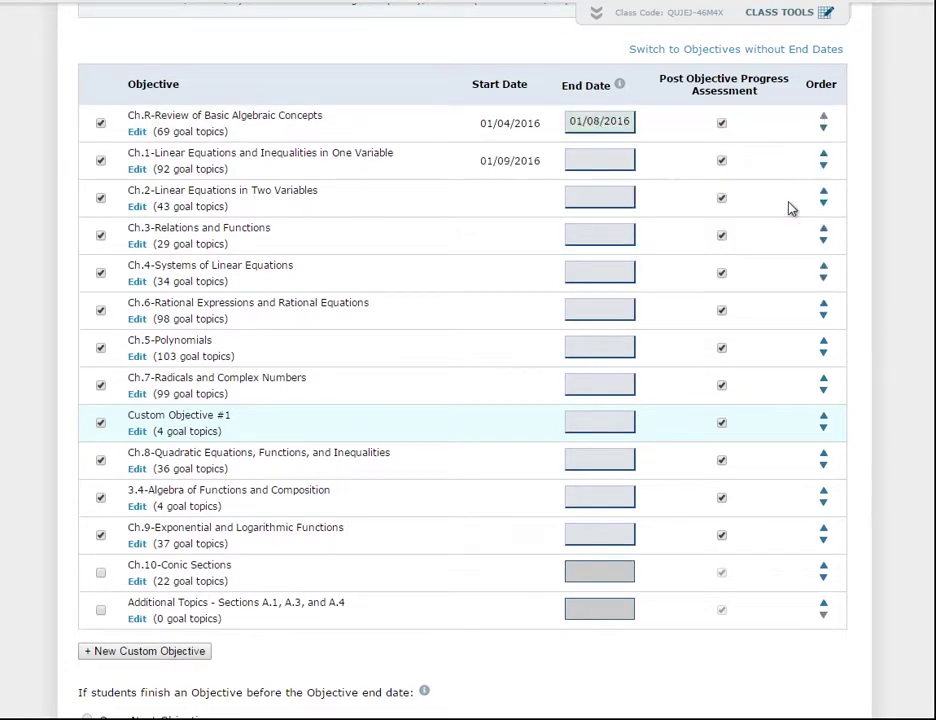
pyautogui.click(612, 163)
pyautogui.click(728, 259)
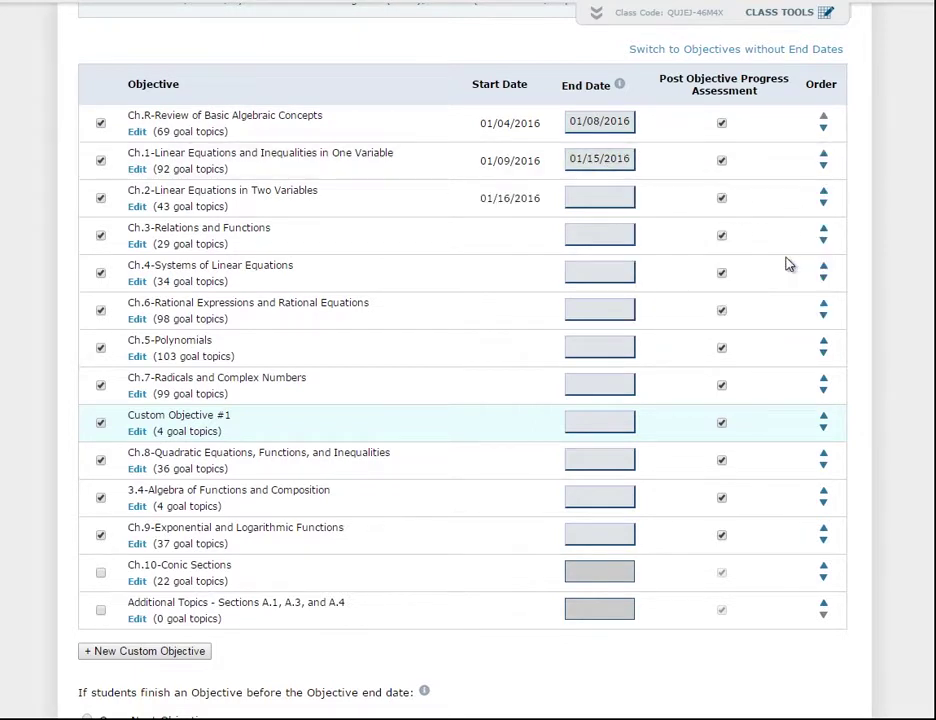
pyautogui.click(604, 200)
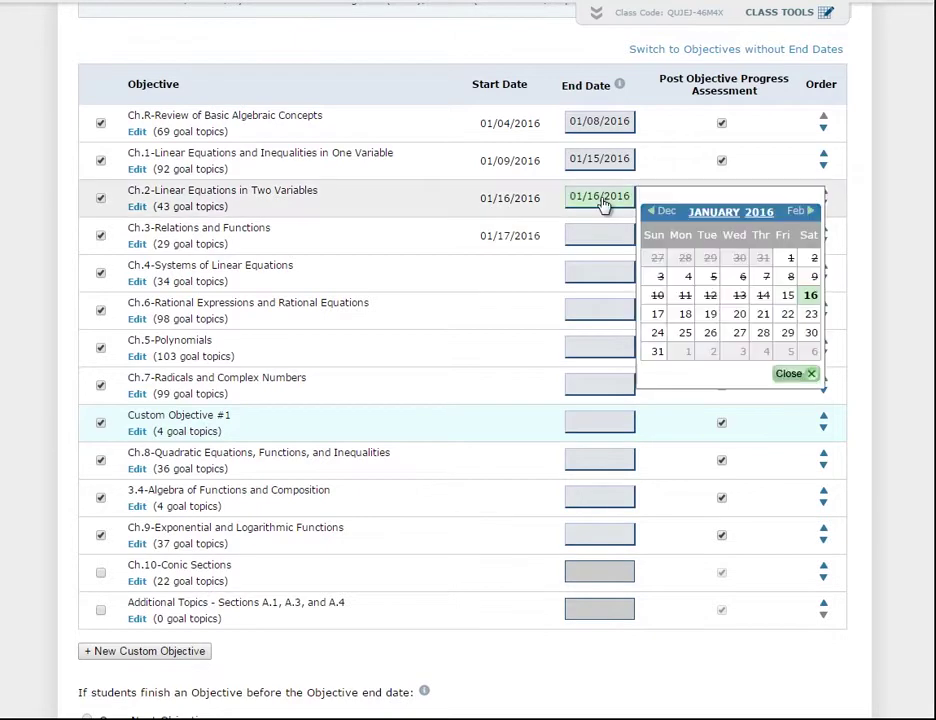
pyautogui.click(787, 314)
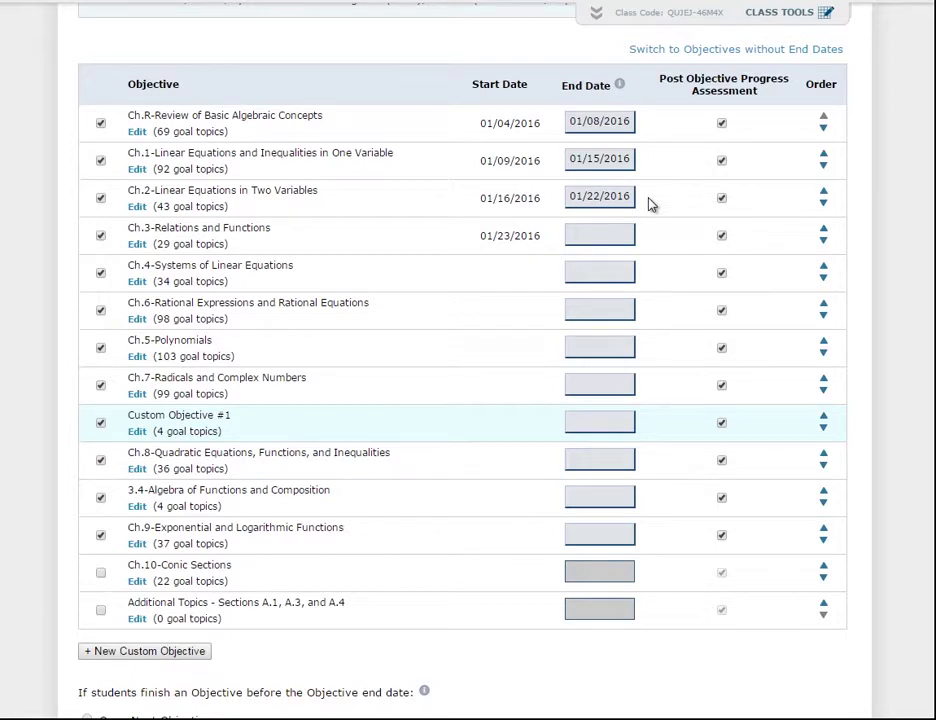
# - Choose Open Next Objective for students who finish an objective before its end date
pyautogui.scroll(-3, 650, 203)
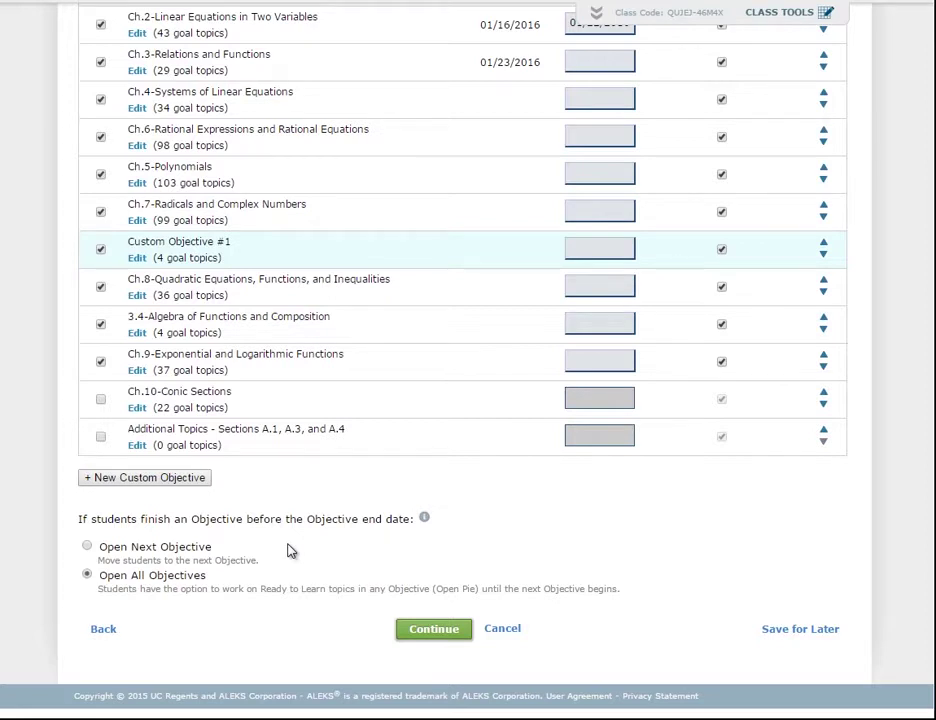
pyautogui.moveTo(224, 578); pyautogui.dragTo(103, 582)
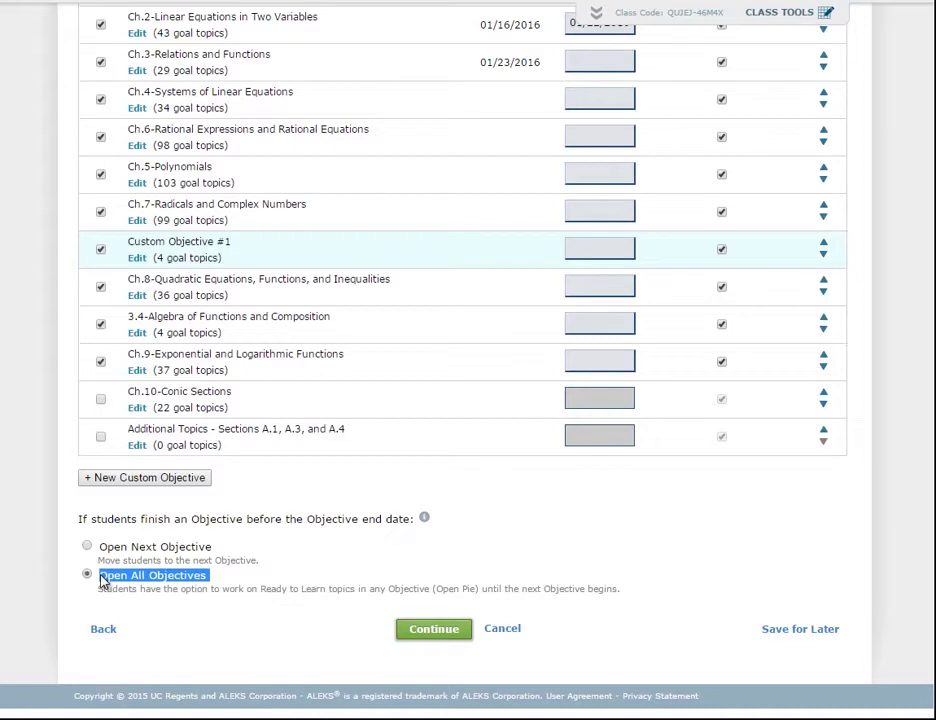
pyautogui.click(100, 547)
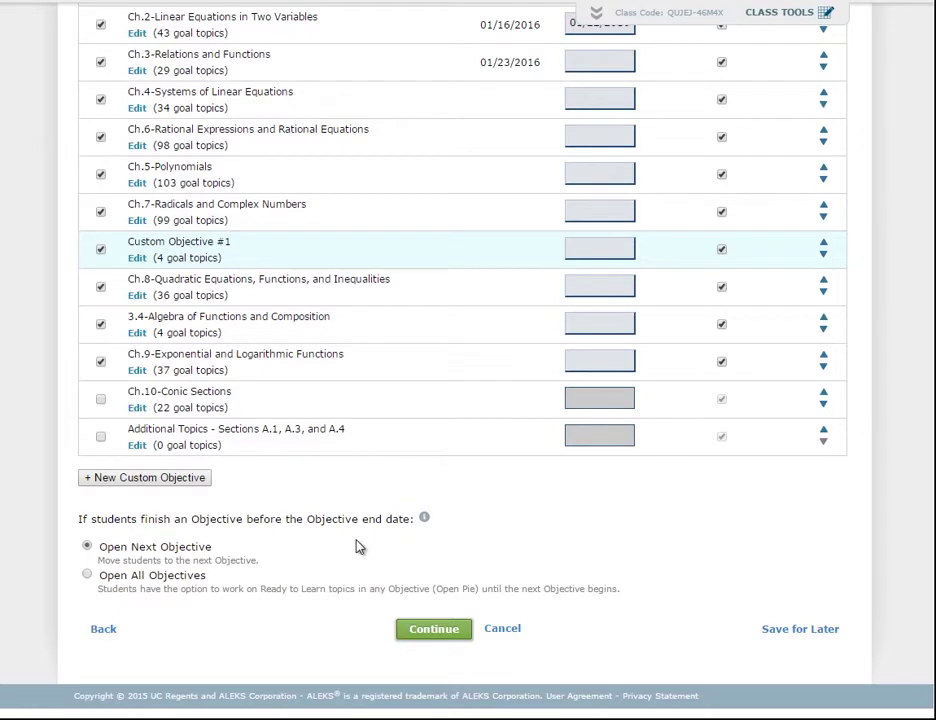
# - Switch to objectives without end dates and set the progress level of Ch.R-Review of Basic Algebraic Concepts to 100%
pyautogui.scroll(2, 359, 546)
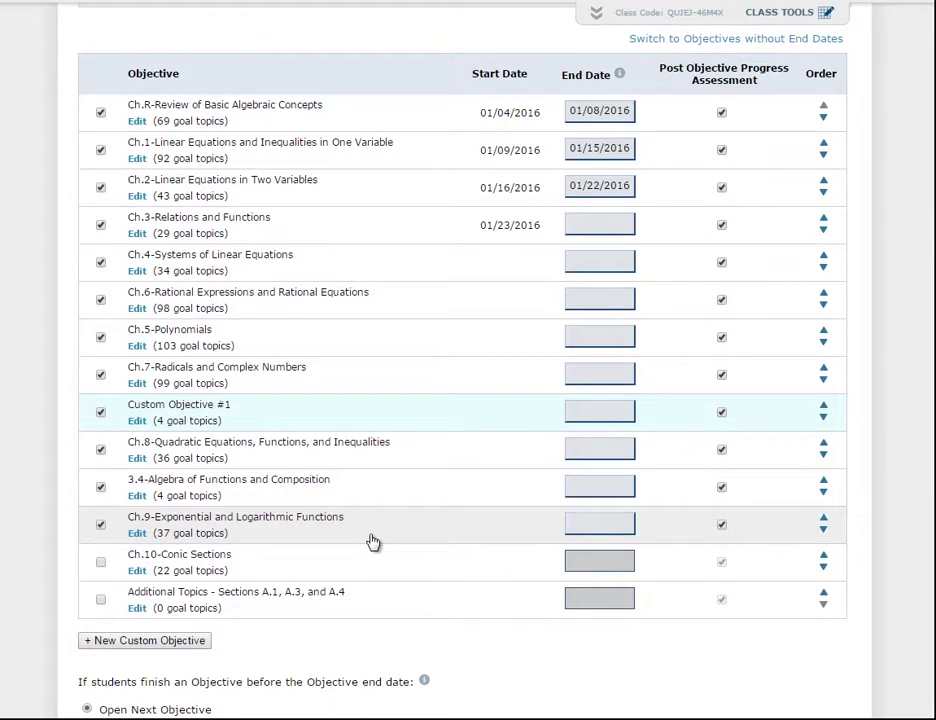
pyautogui.scroll(1, 372, 541)
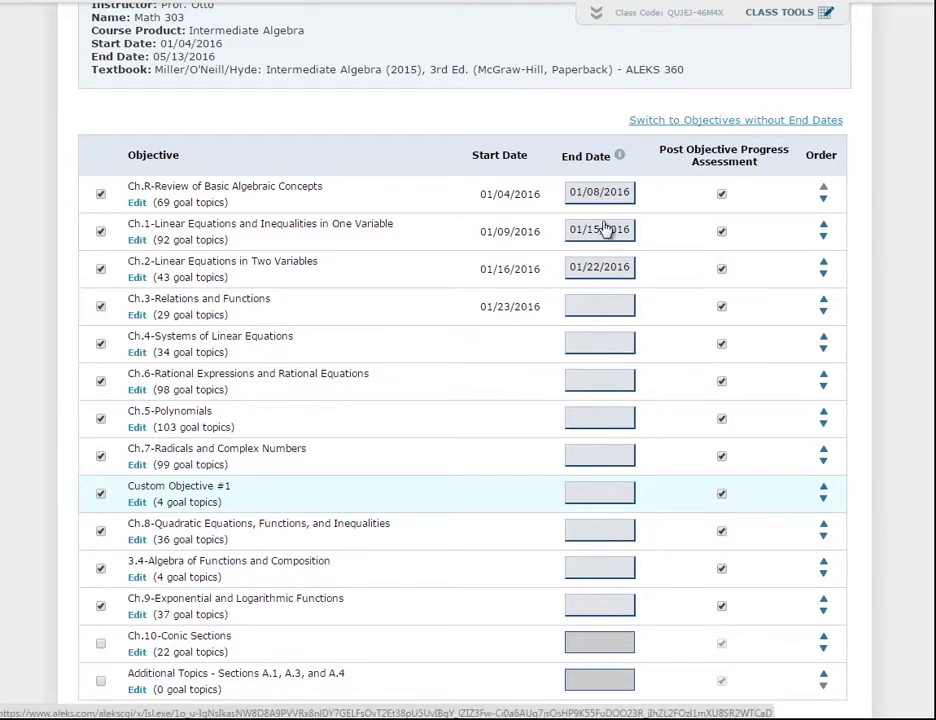
pyautogui.moveTo(580, 194); pyautogui.dragTo(588, 194)
pyautogui.write('100')
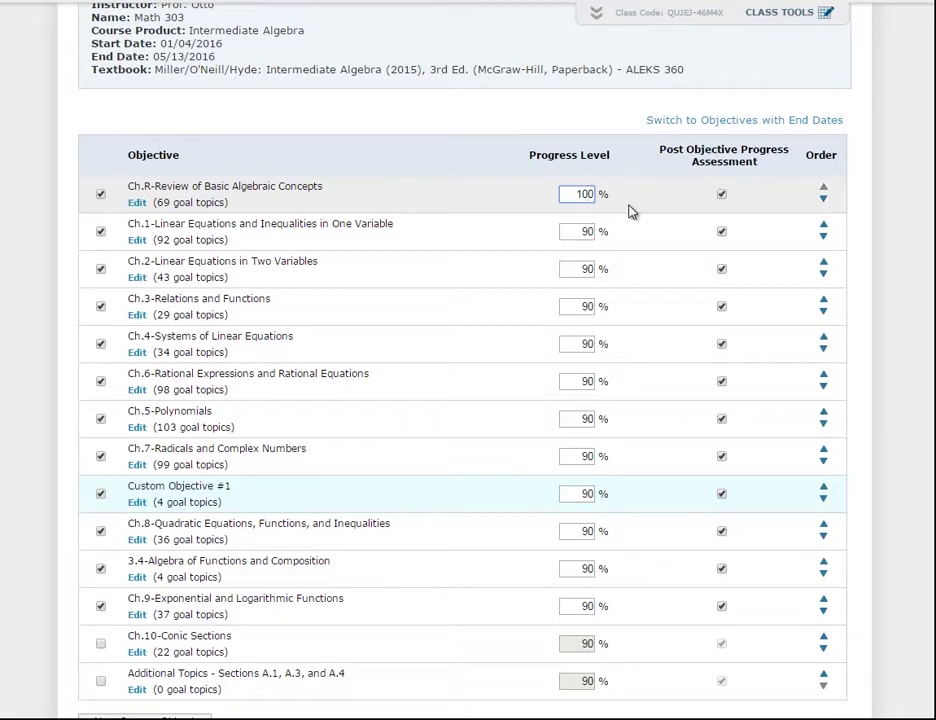
pyautogui.scroll(-3, 630, 215)
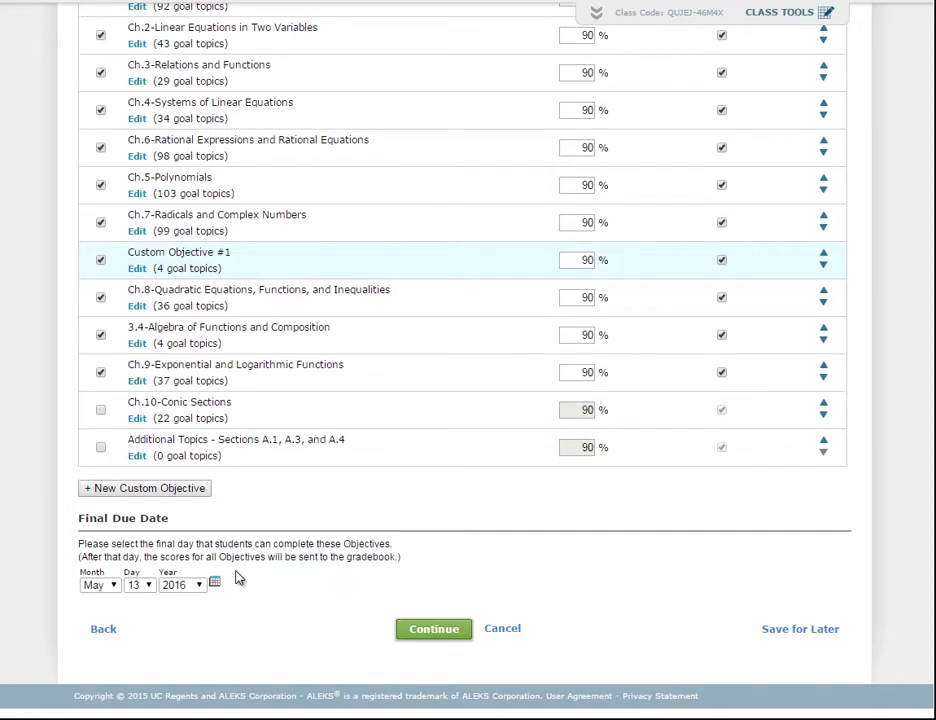
# - Accept the objectives setup and choose the Recommended set of prerequisite topics for the class
pyautogui.scroll(2, 238, 578)
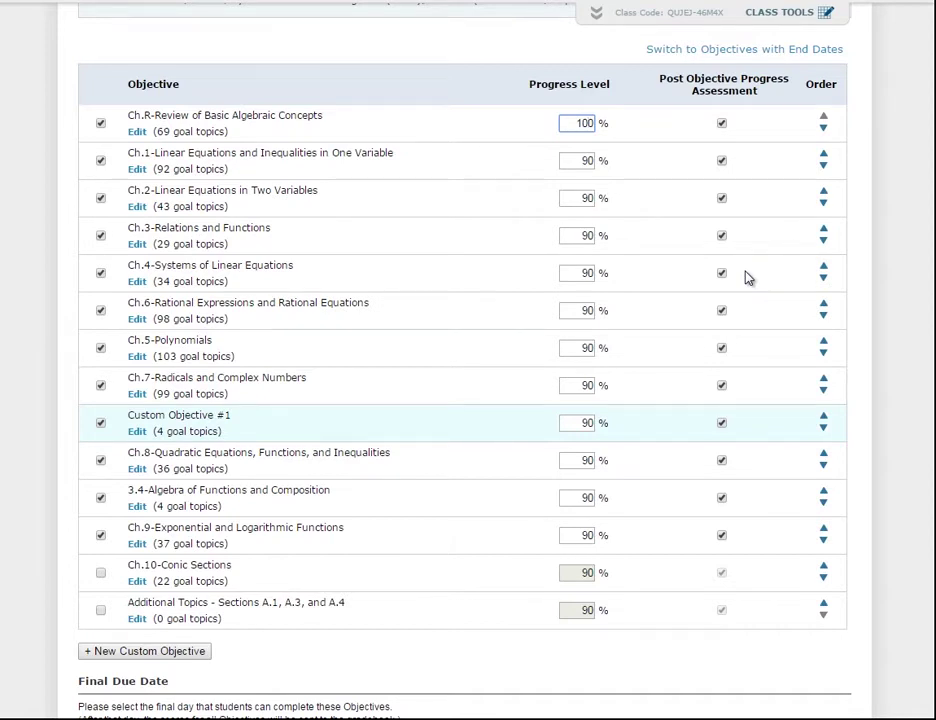
pyautogui.scroll(-3, 745, 277)
pyautogui.click(446, 633)
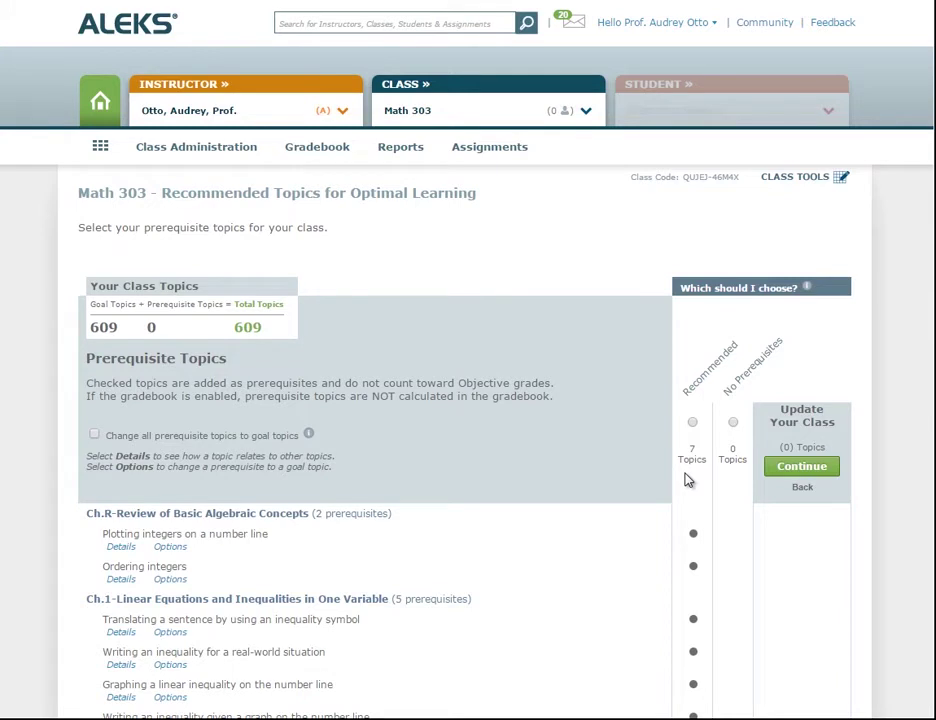
pyautogui.click(692, 422)
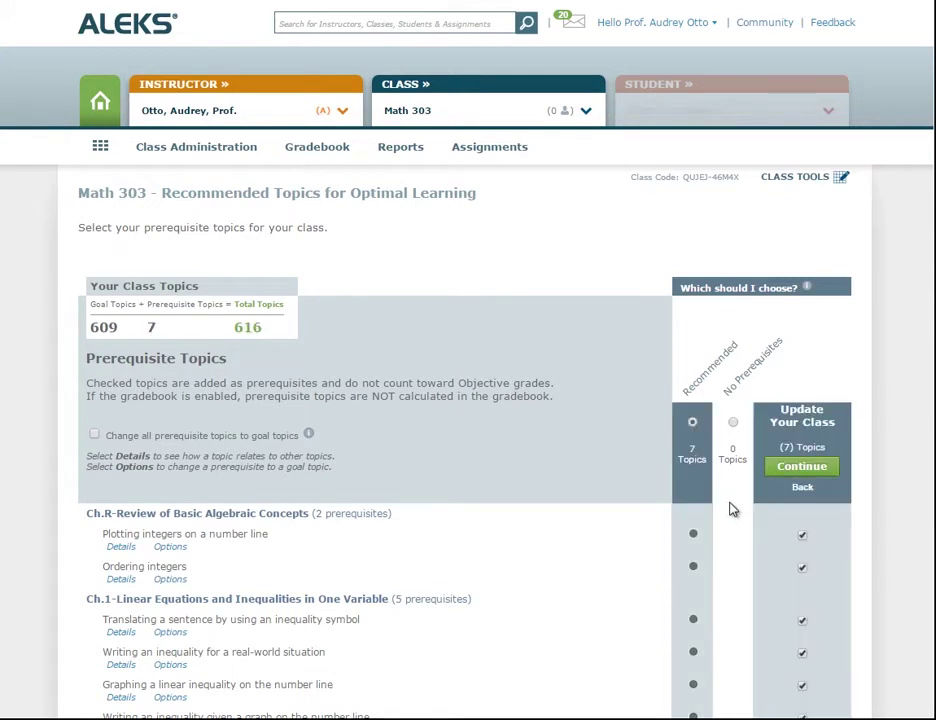
# - Exclude the Ch.1 prerequisites on translating a sentence with an inequality symbol, graphing a linear inequality, and set builder notation, and accept the selection
pyautogui.scroll(-1, 730, 500)
pyautogui.scroll(-1, 730, 535)
pyautogui.click(802, 458)
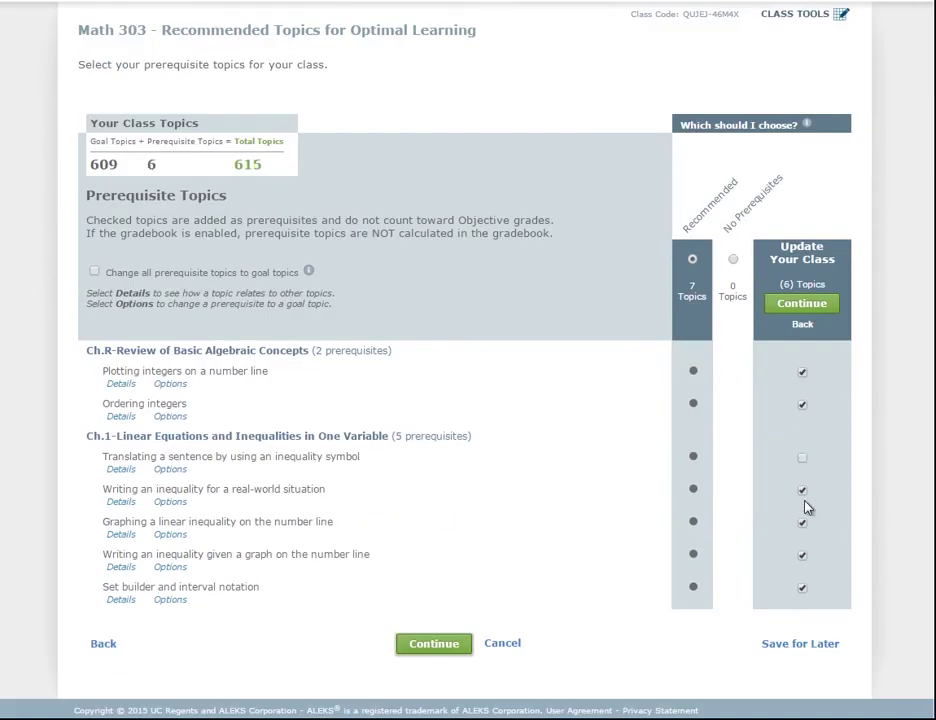
pyautogui.click(802, 522)
pyautogui.click(802, 588)
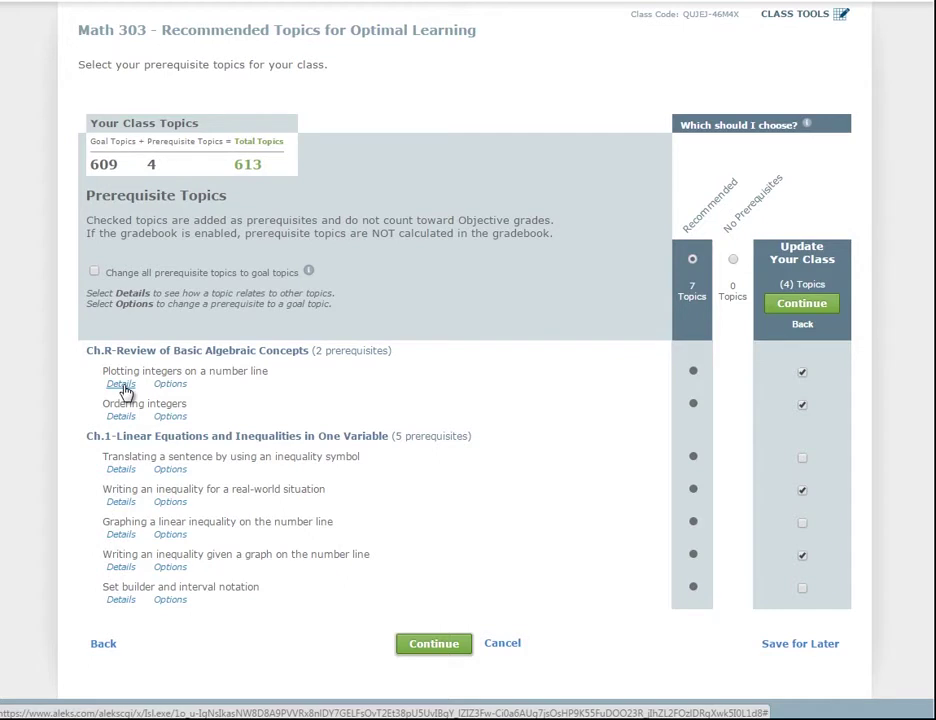
pyautogui.click(435, 645)
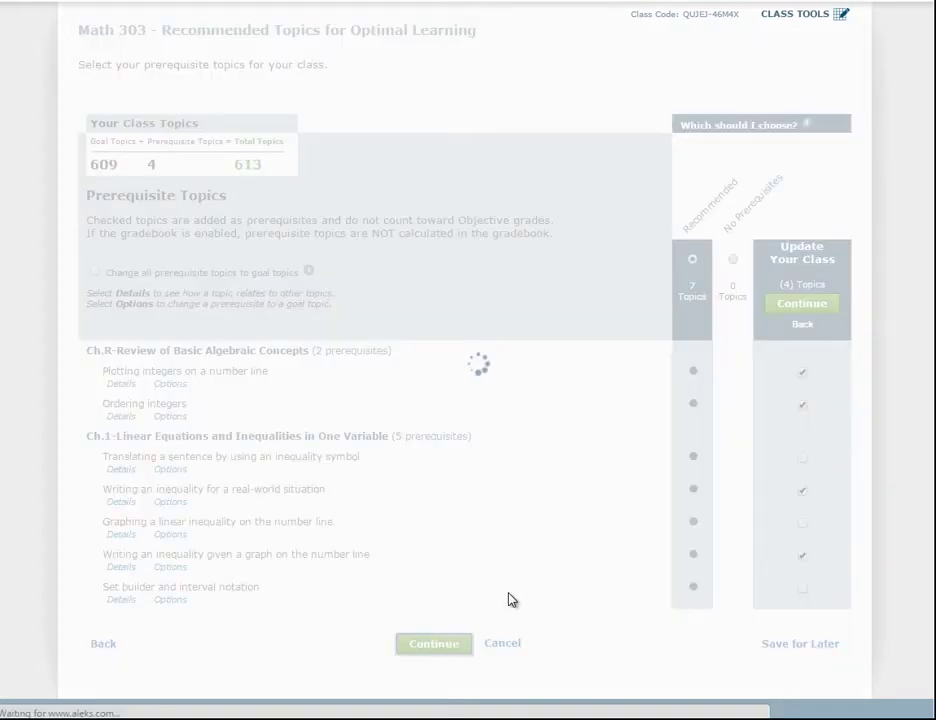
# - Save the class content changes and highlight the Objectives Editor heading in the class summary
pyautogui.scroll(-5, 510, 598)
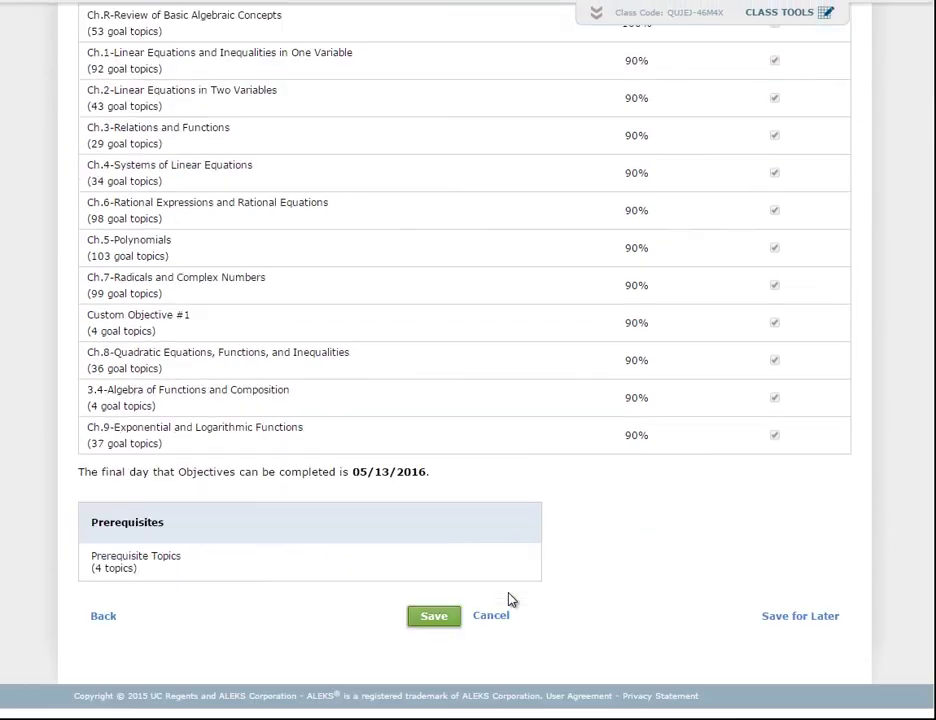
pyautogui.click(434, 617)
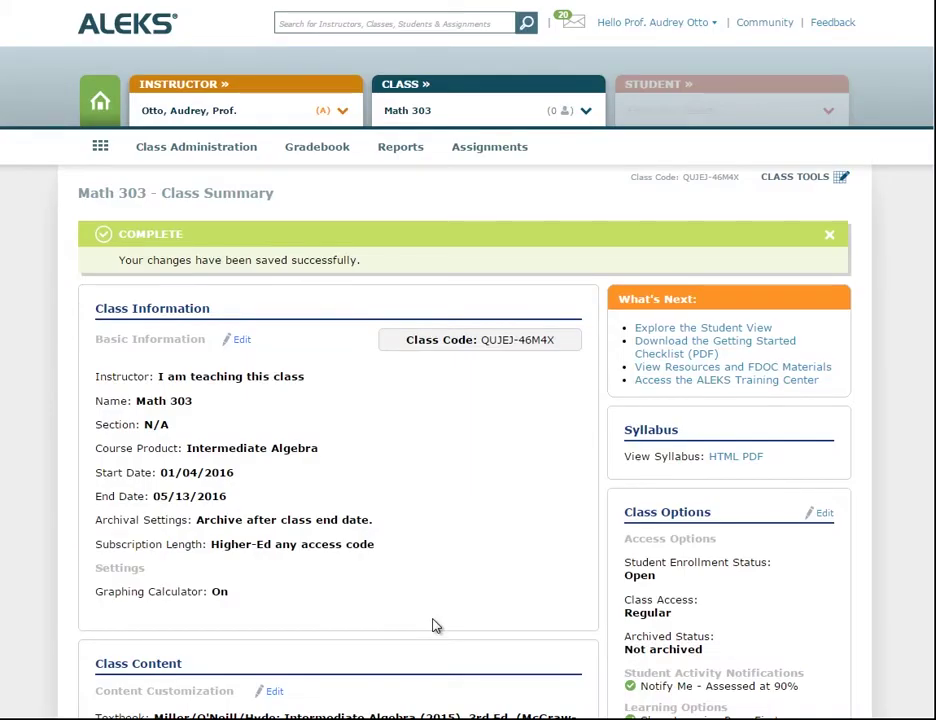
pyautogui.scroll(-3, 433, 625)
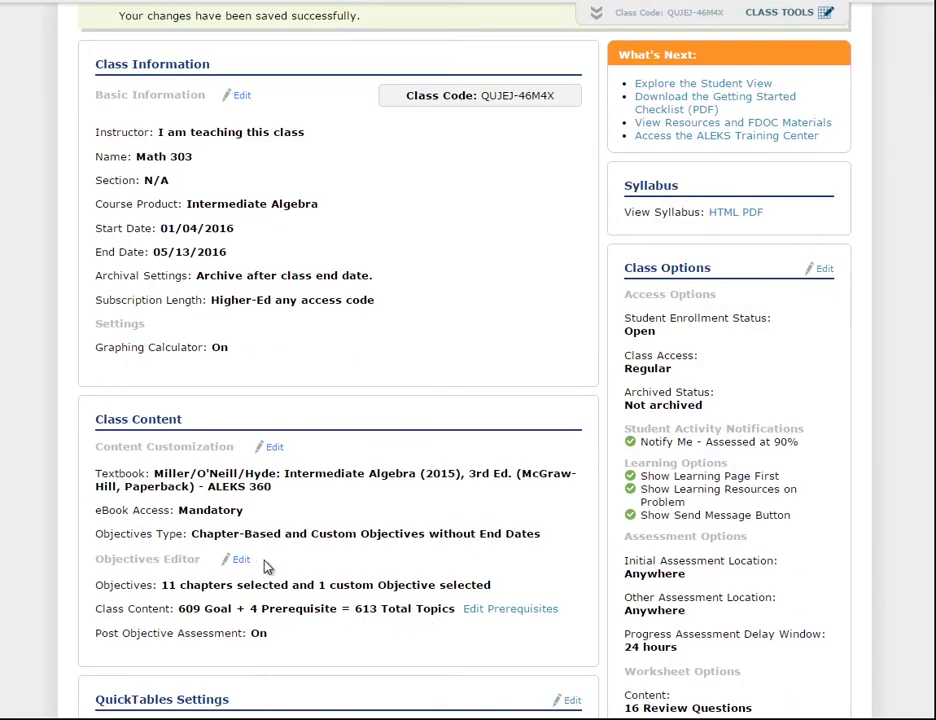
pyautogui.moveTo(261, 558); pyautogui.dragTo(96, 558)
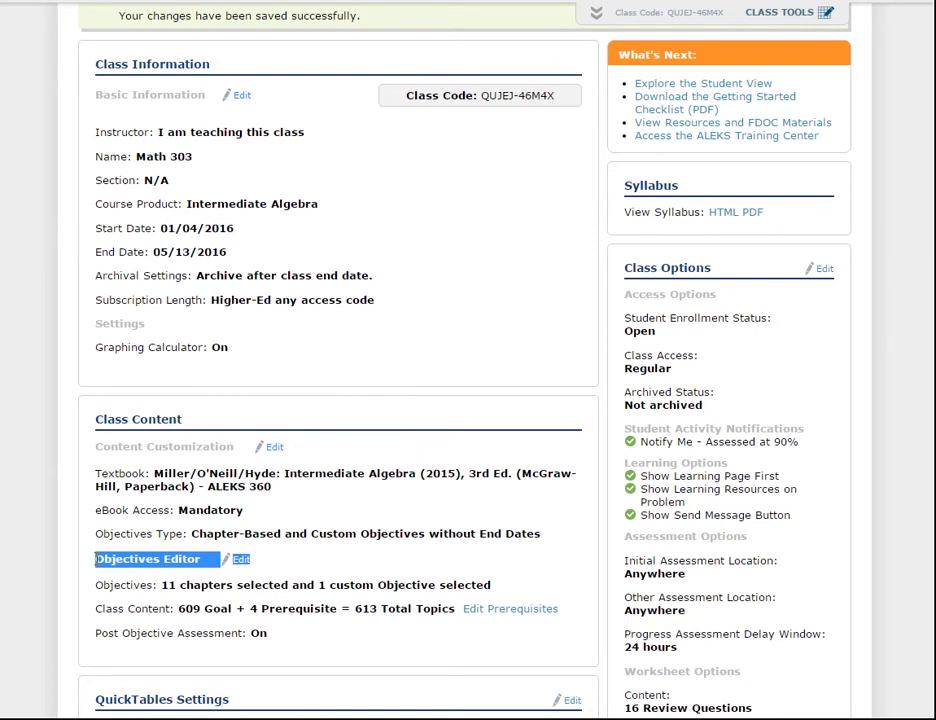